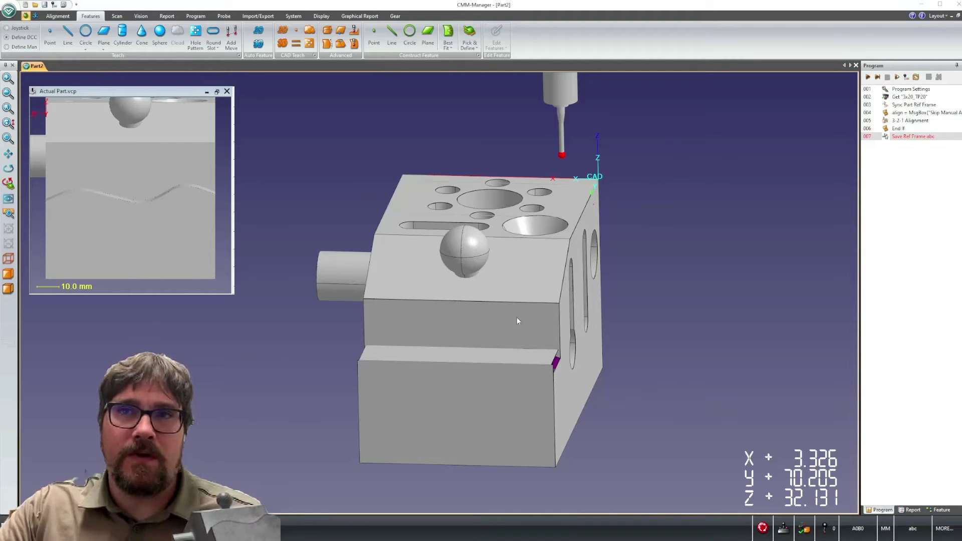
Add edge point POINT2 on the front step edge at X 2.057, Y 126.999, Z 38.727.
middle_click_drag(443, 376, 467, 359)
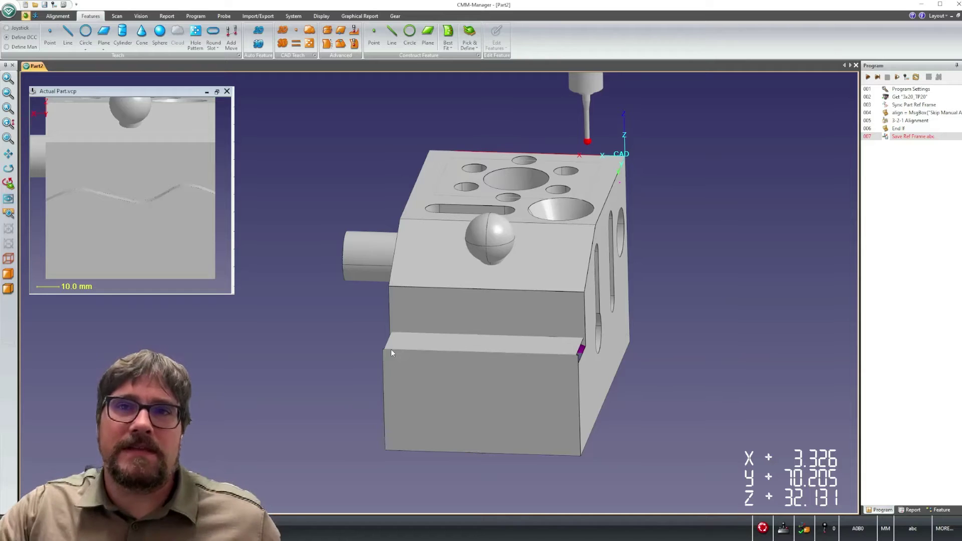
middle_click_drag(456, 364, 460, 369)
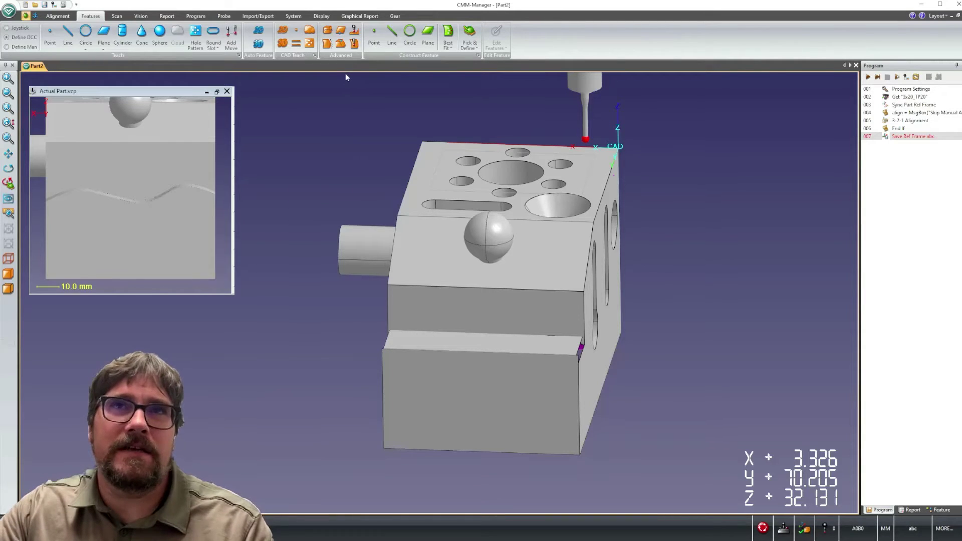
left_click(340, 30)
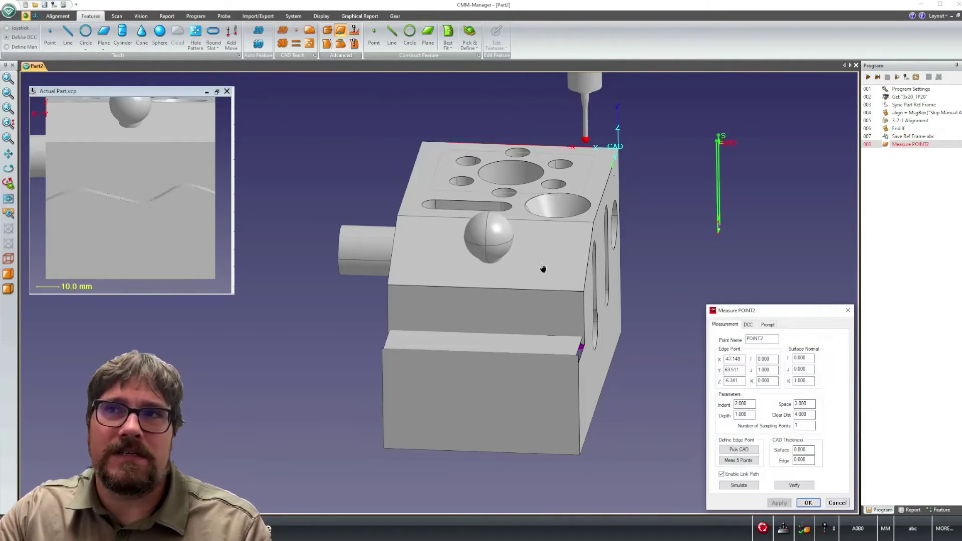
left_click_drag(568, 366, 566, 367)
scroll(566, 368, "up", 5)
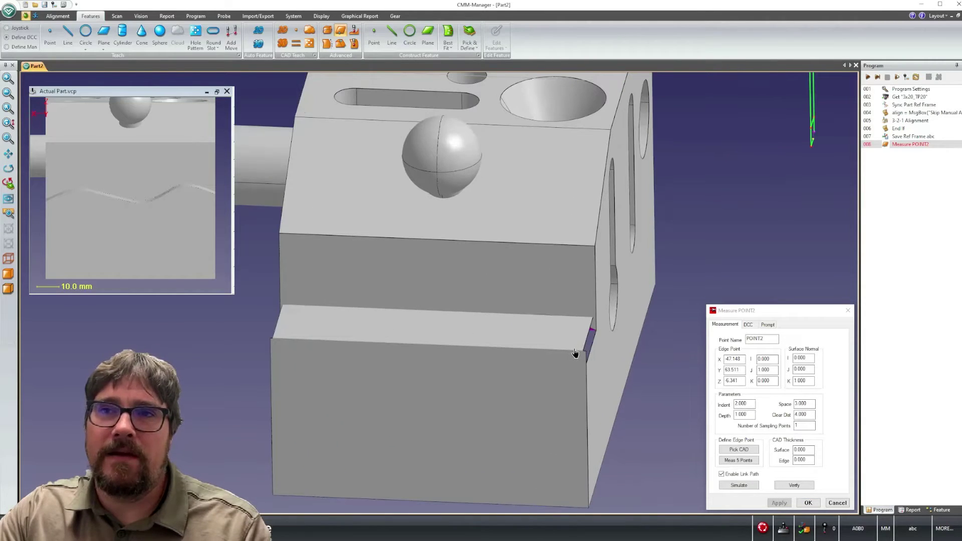
left_click(575, 353)
middle_click_drag(575, 370, 567, 377)
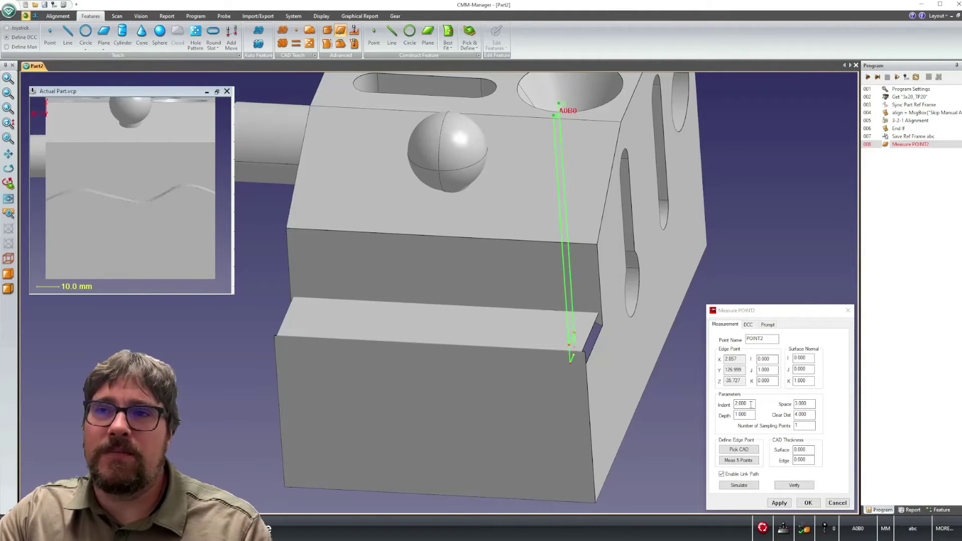
scroll(576, 368, "up", 3)
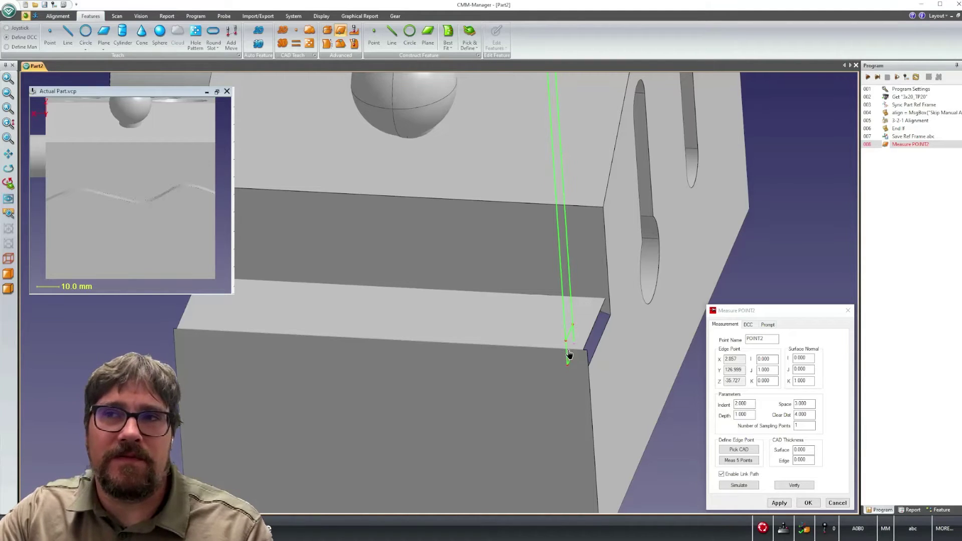
Review POINT2's DCC settings, verify its probe path against the model, and accept the step.
left_click(748, 325)
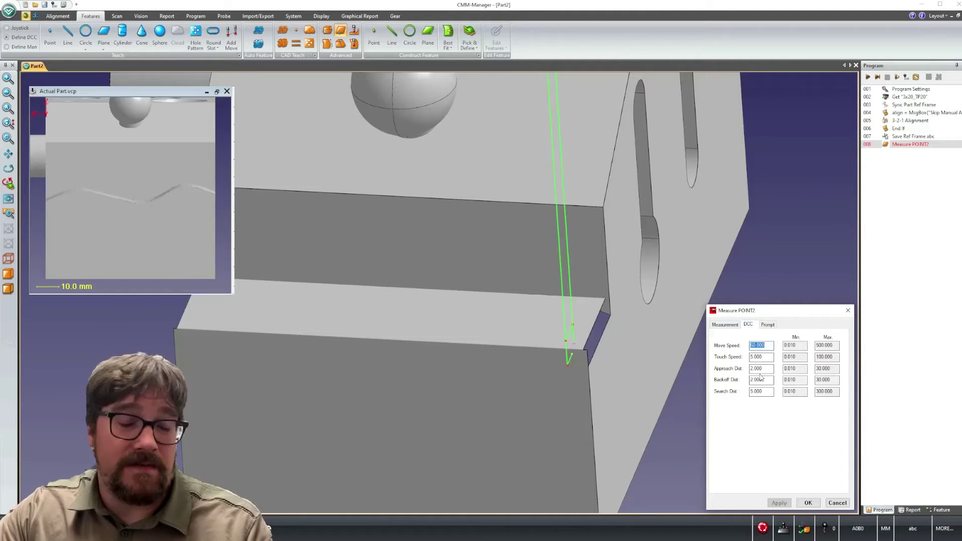
left_click(725, 325)
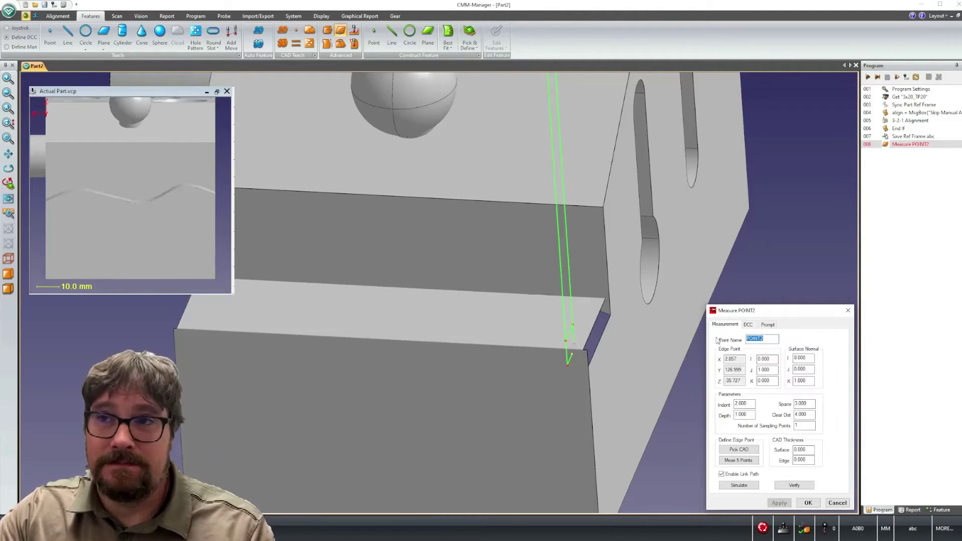
left_click(794, 485)
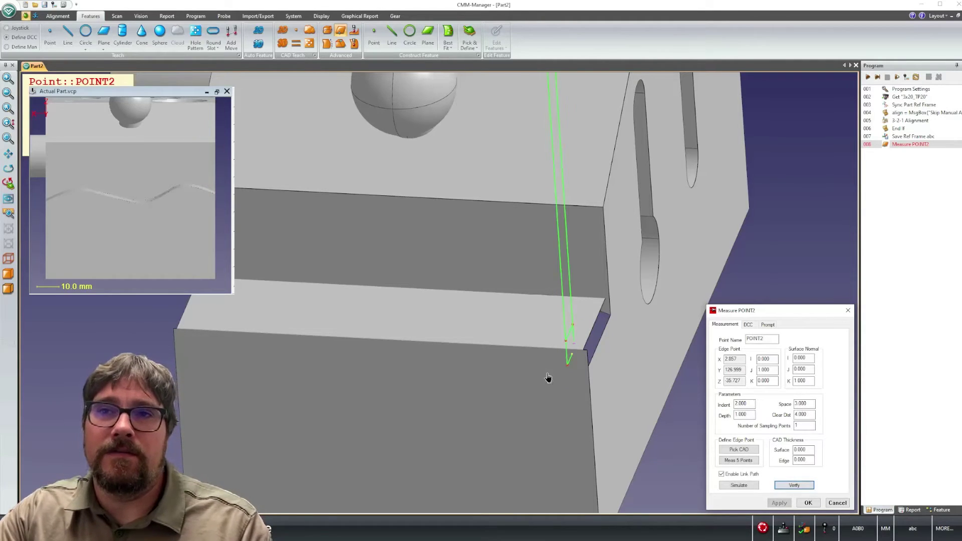
mouse_move(543, 380)
middle_mouse_down()
mouse_move(543, 351)
mouse_move(523, 359)
mouse_move(537, 371)
middle_mouse_up()
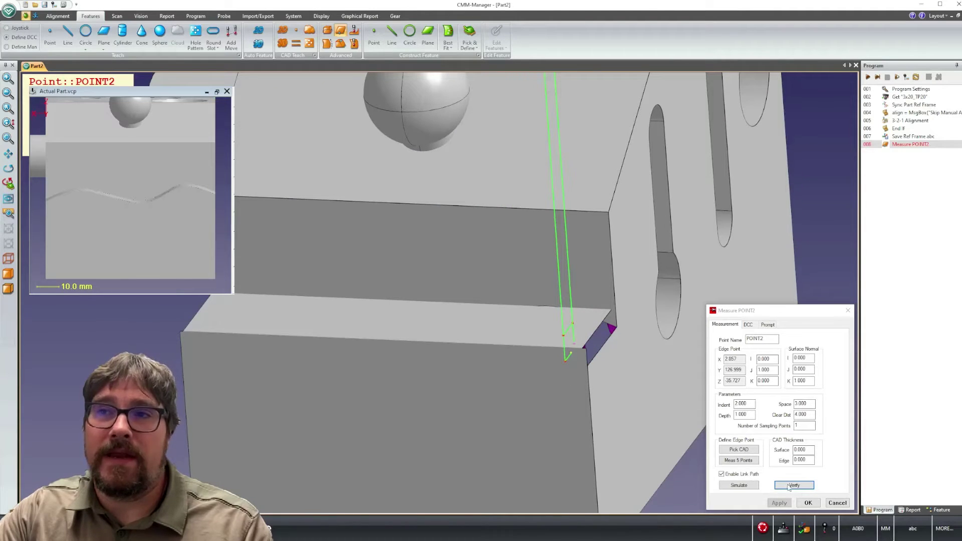
left_click(808, 503)
left_click(807, 503)
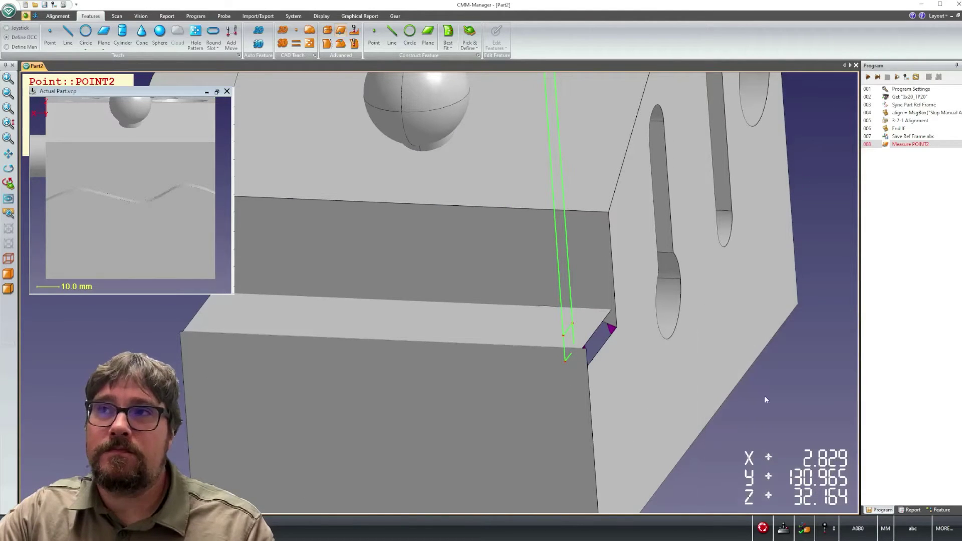
Add step 009 Set Origin to POINT2 followed by step 010 Runtime Align Part.
left_click(55, 16)
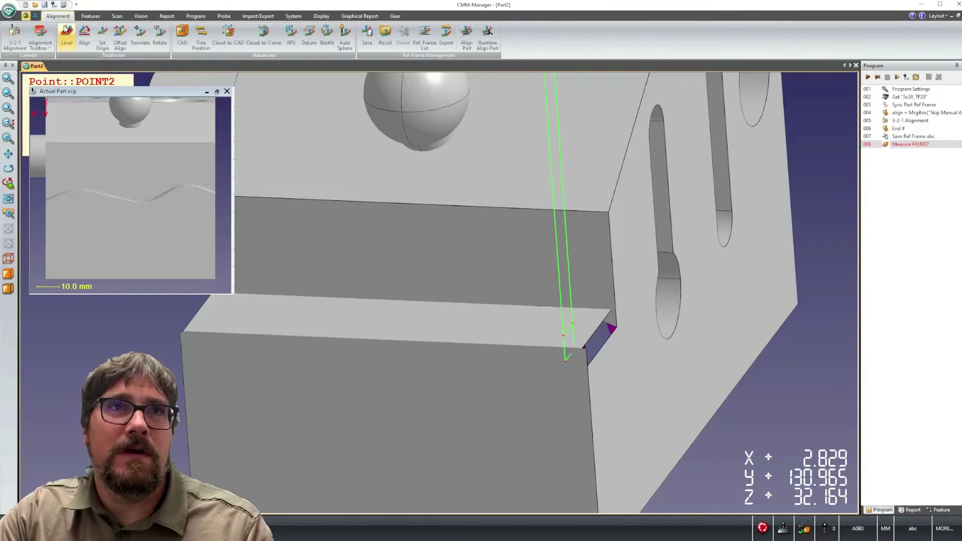
left_click(103, 43)
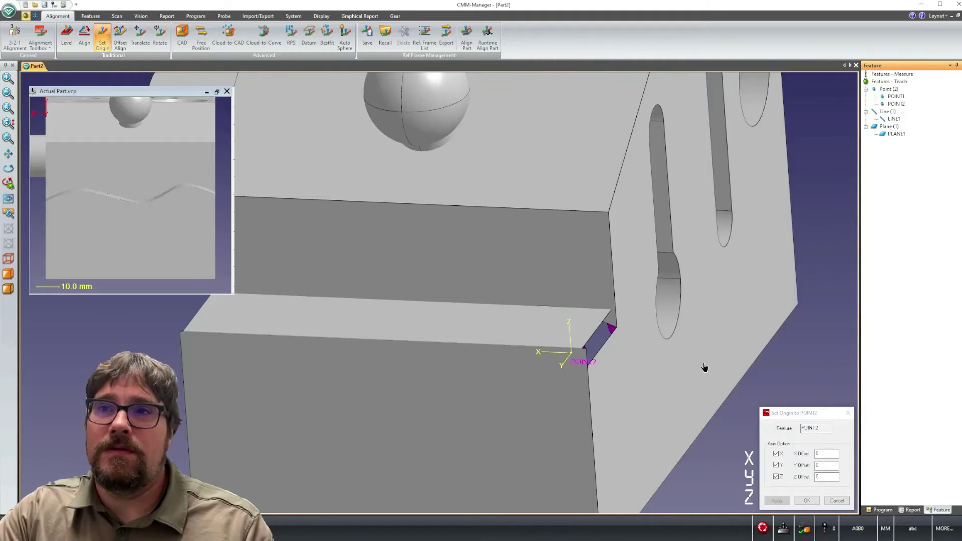
left_click(807, 501)
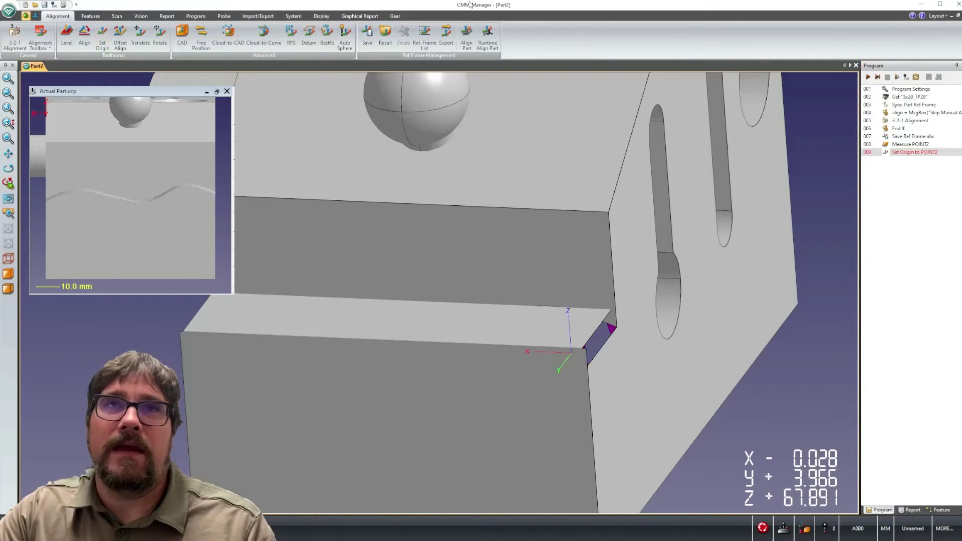
left_click(488, 36)
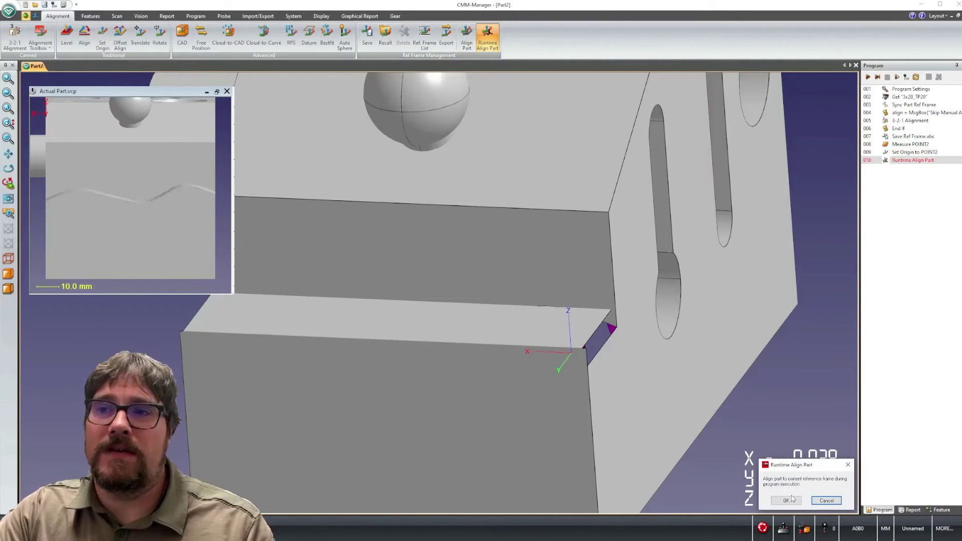
left_click(786, 501)
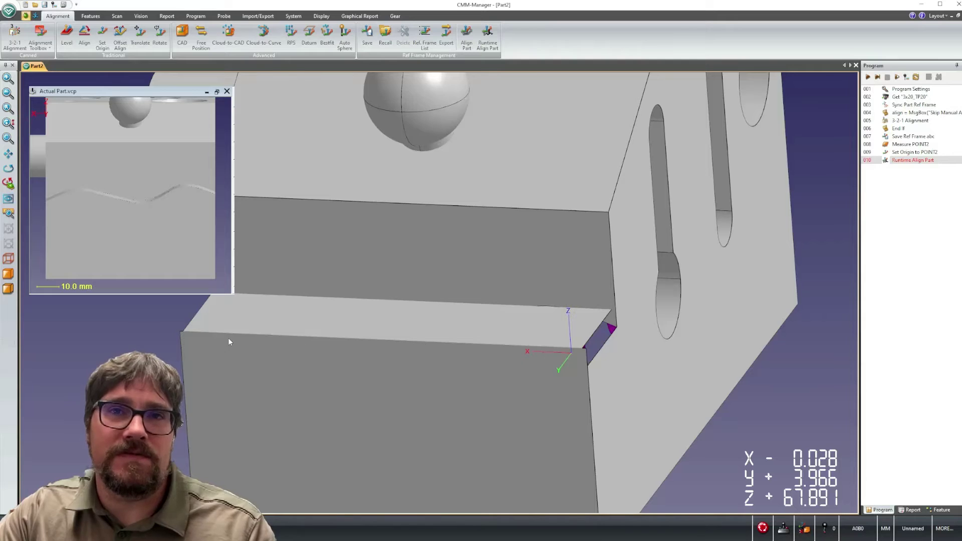
Copy steps 008–010 23 times as translations offset 3 mm in X in the current reference frame.
left_click(908, 144)
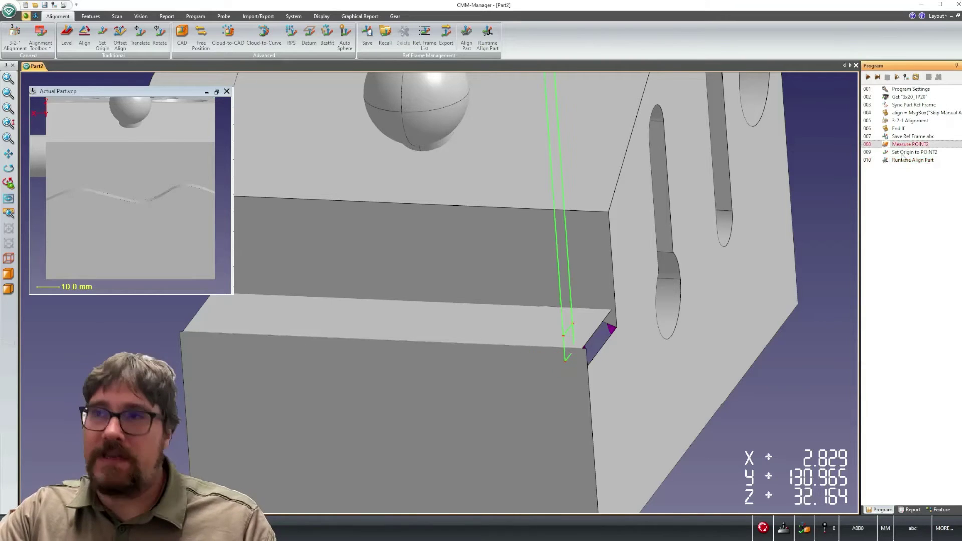
left_click(903, 160, "shift")
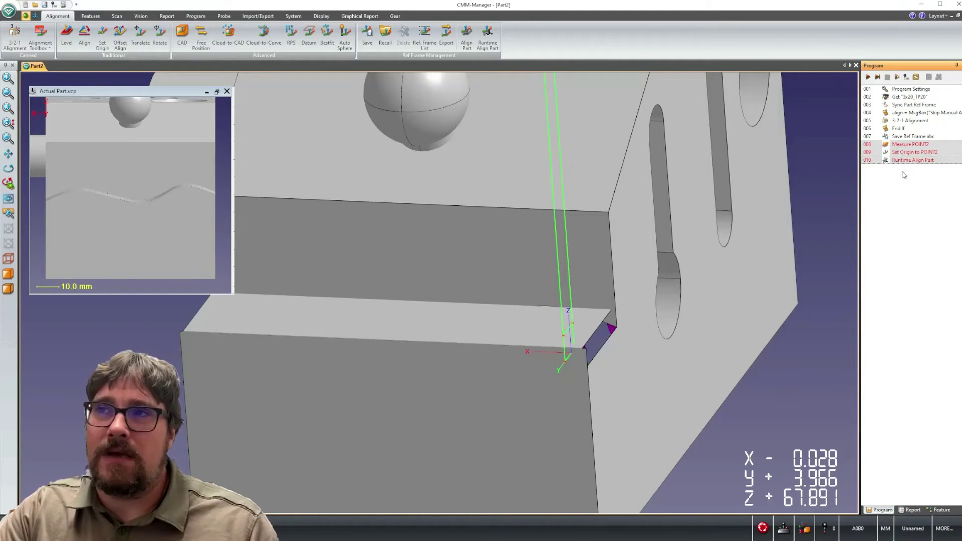
right_click(900, 149)
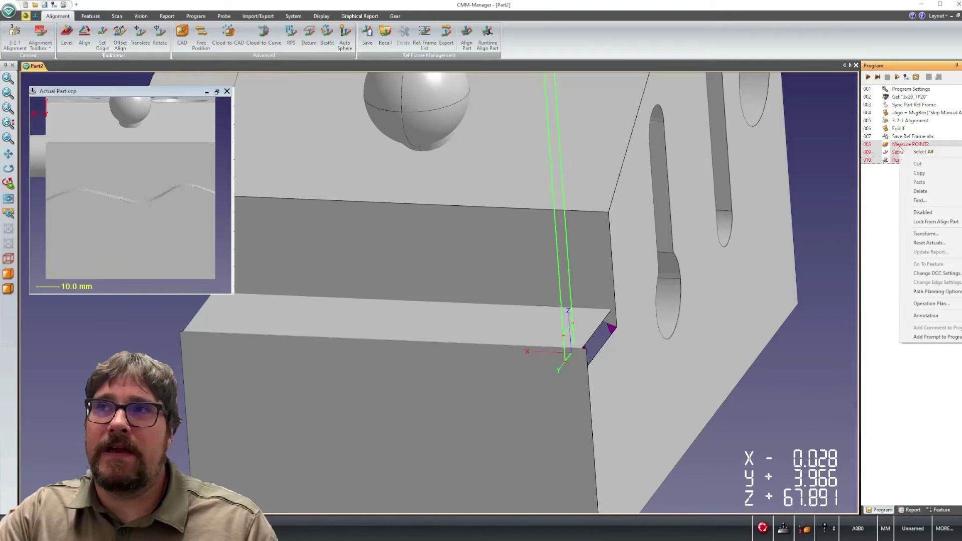
left_click(926, 233)
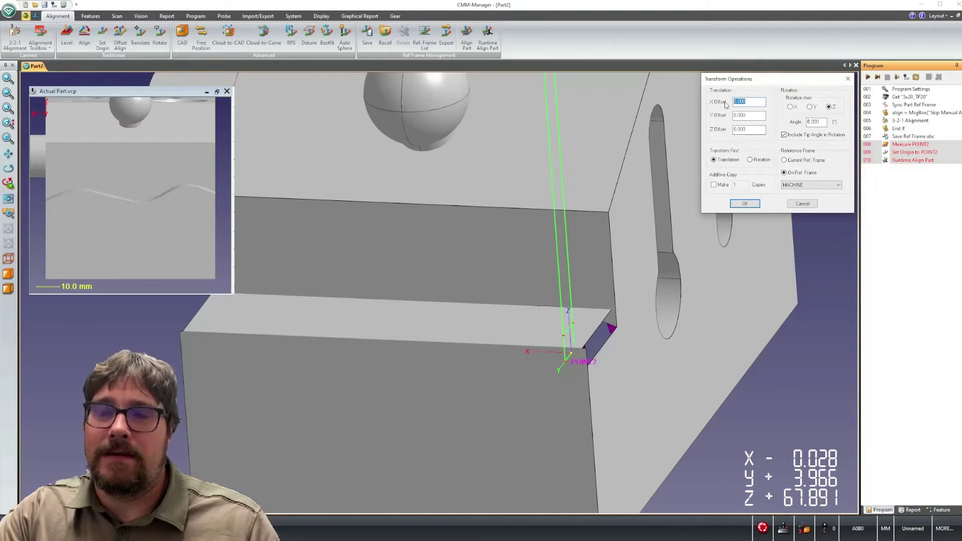
type("3")
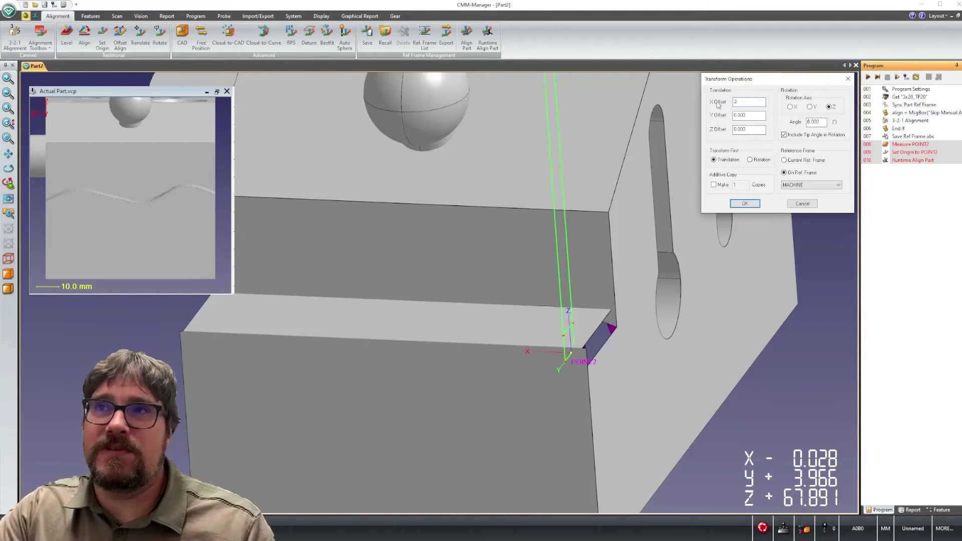
left_click(715, 186)
double_click(736, 185)
type("23")
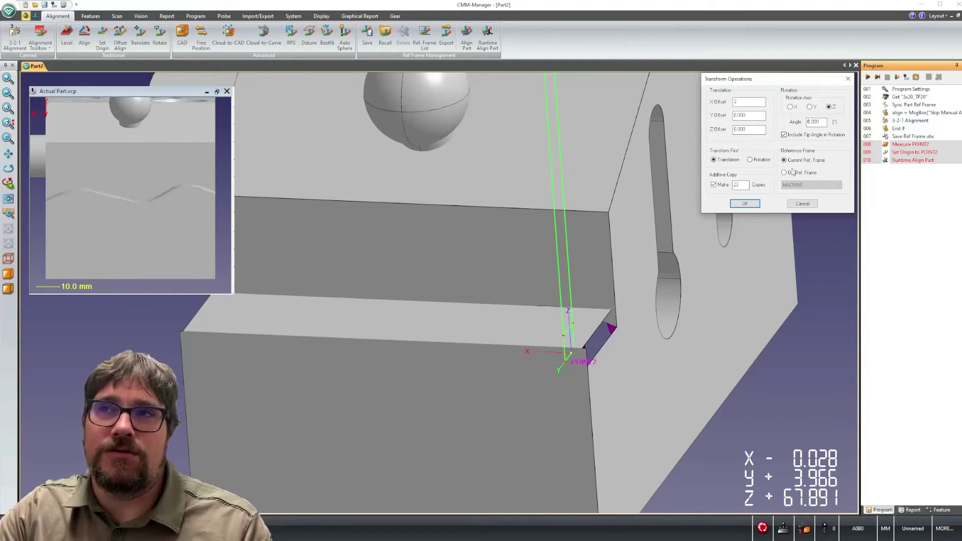
left_click(797, 186)
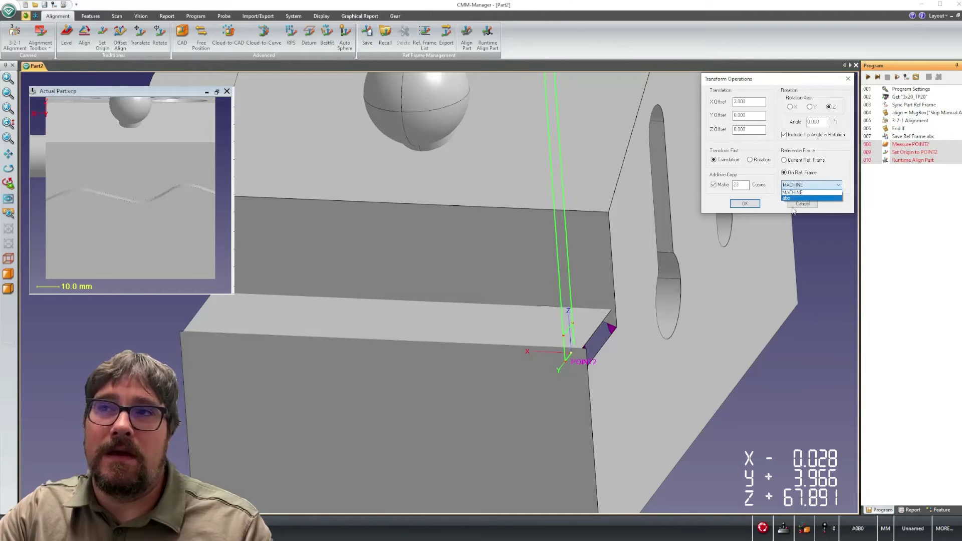
left_click(789, 165)
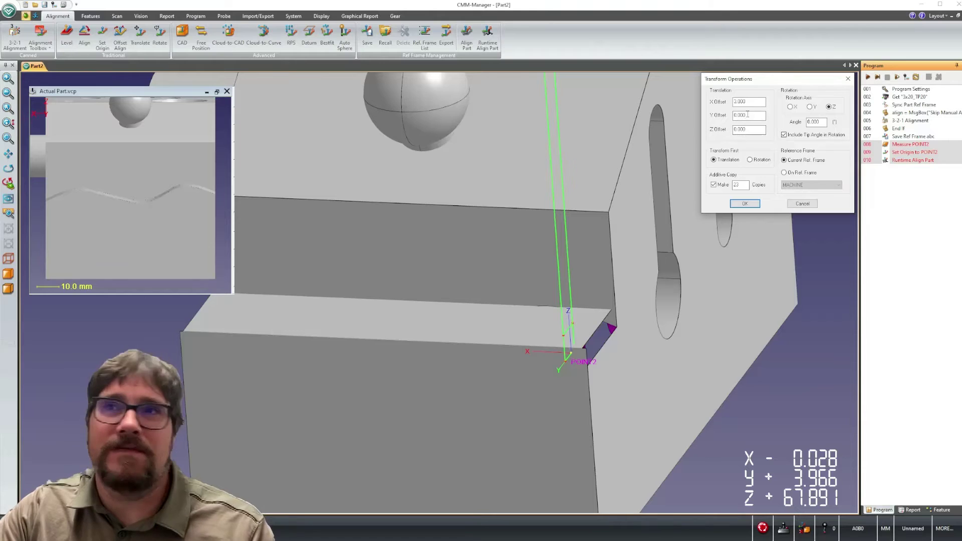
left_click(744, 204)
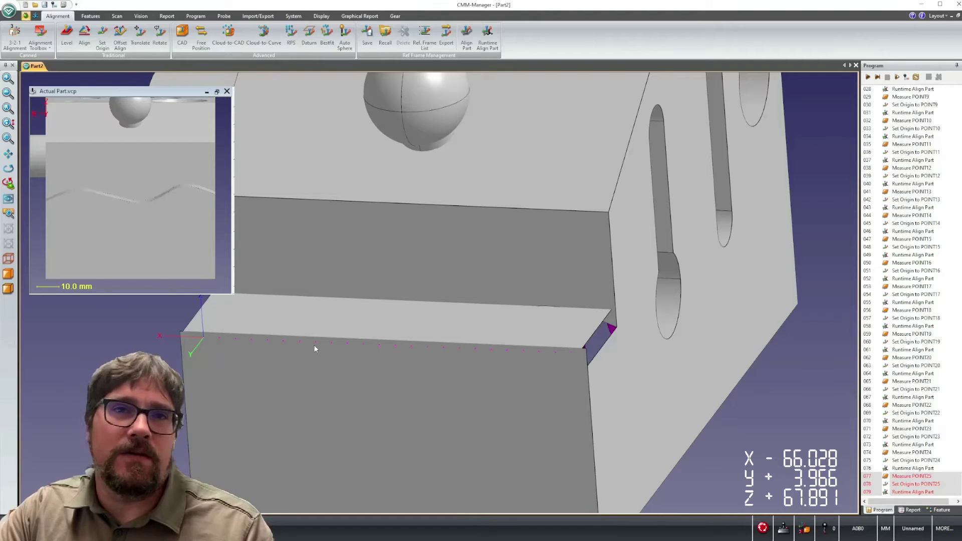
Append step 080 Recall Ref Frame abc after the last POINT25 step.
middle_click_drag(464, 337, 650, 392)
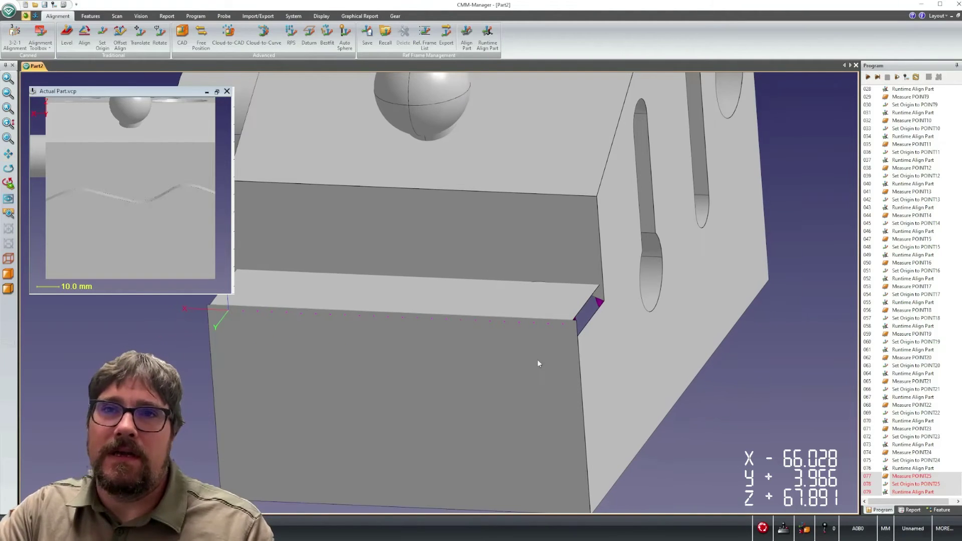
left_click(901, 493)
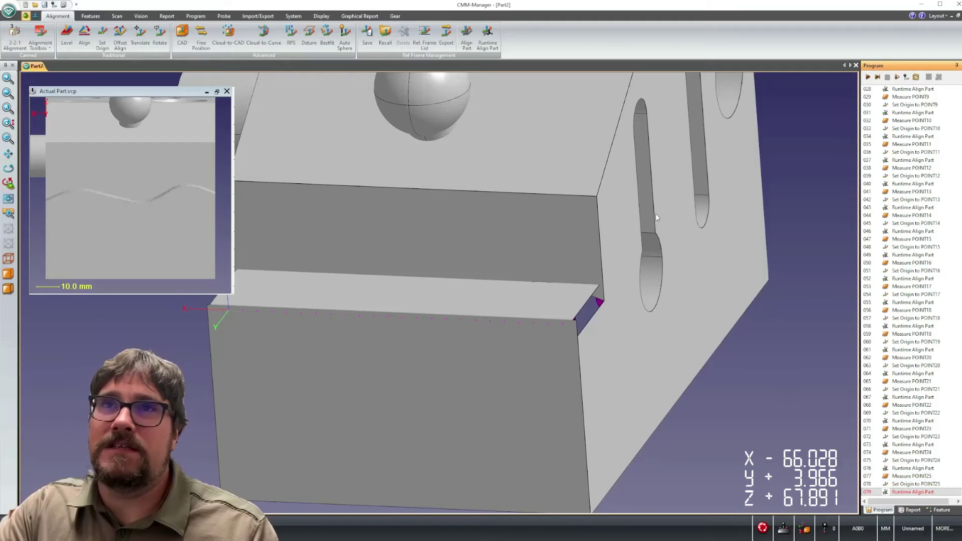
left_click(804, 529)
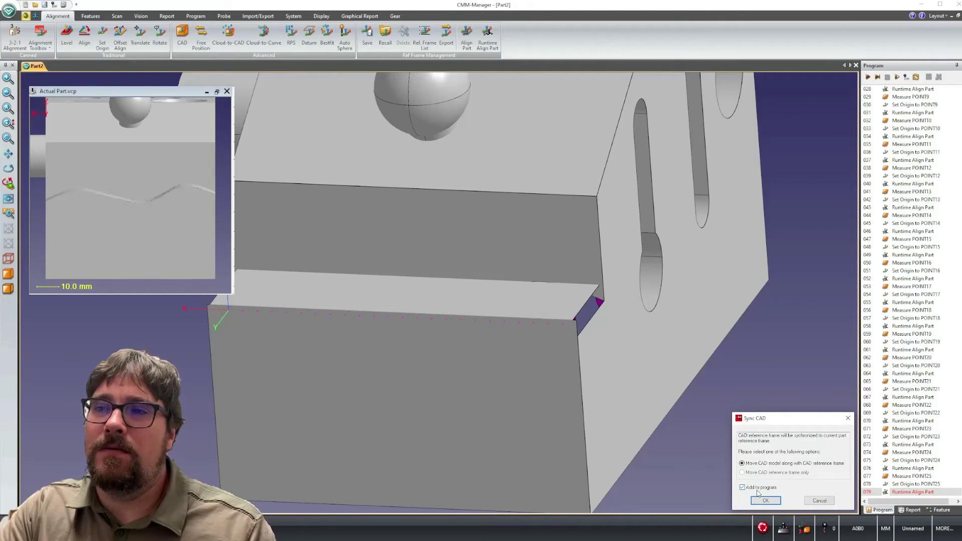
left_click(819, 501)
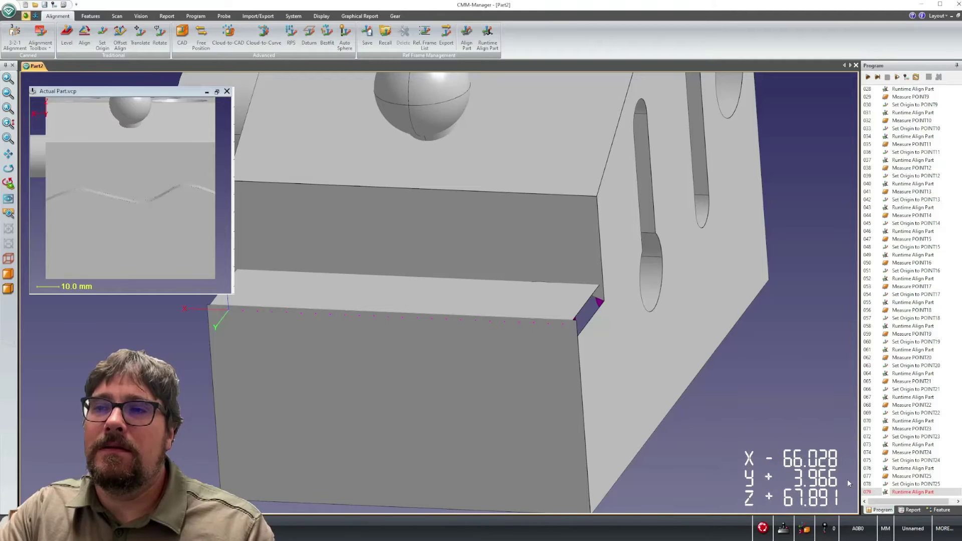
left_click(385, 36)
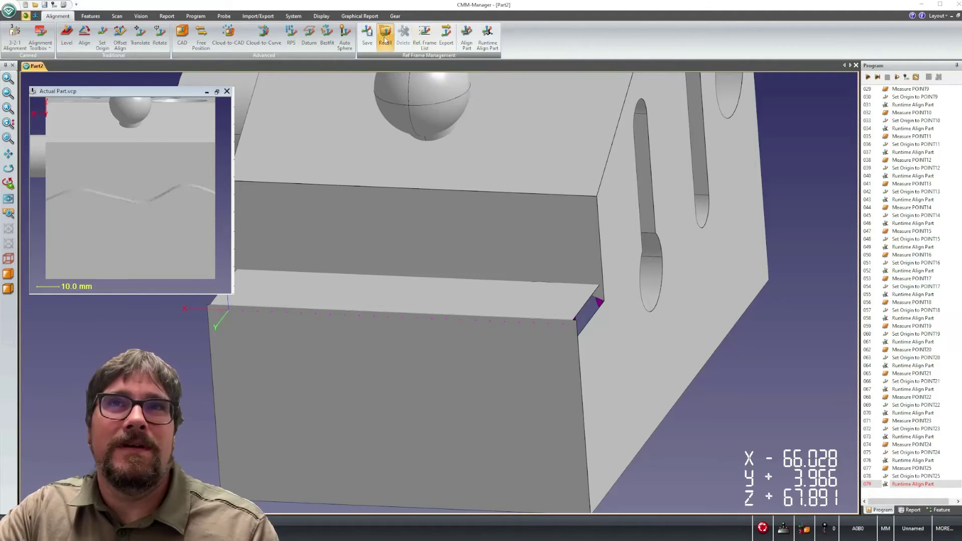
left_click(788, 480)
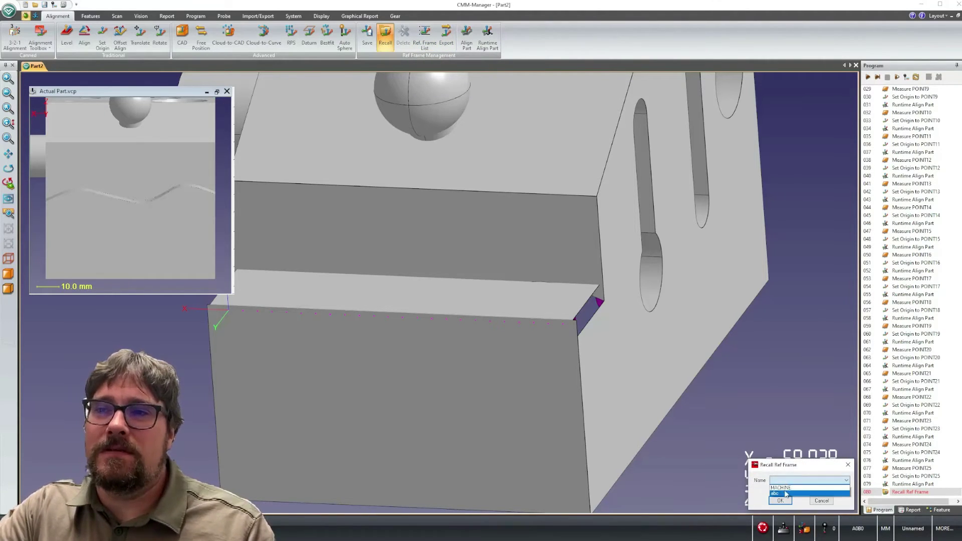
left_click(782, 489)
left_click(781, 501)
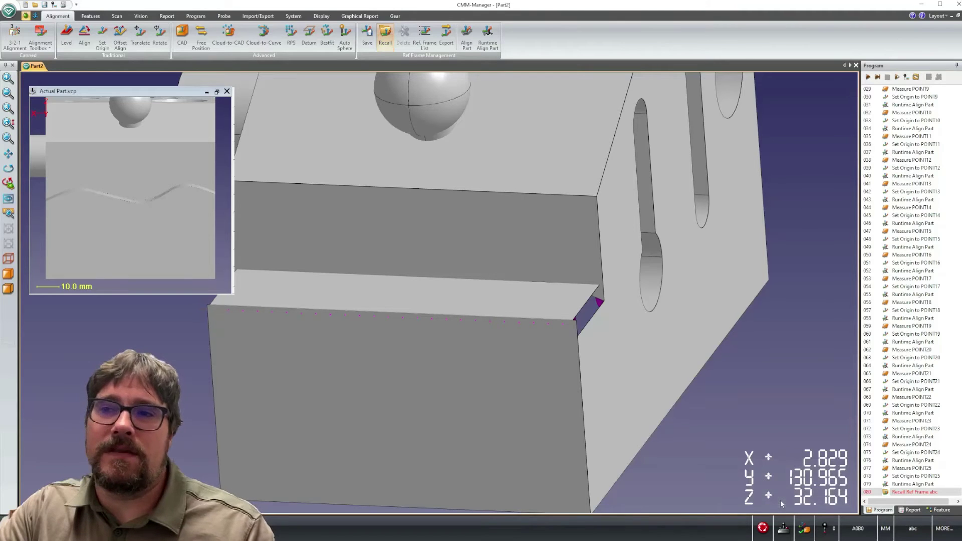
Add step 081 Sync CAD at the end of the program.
left_click(805, 528)
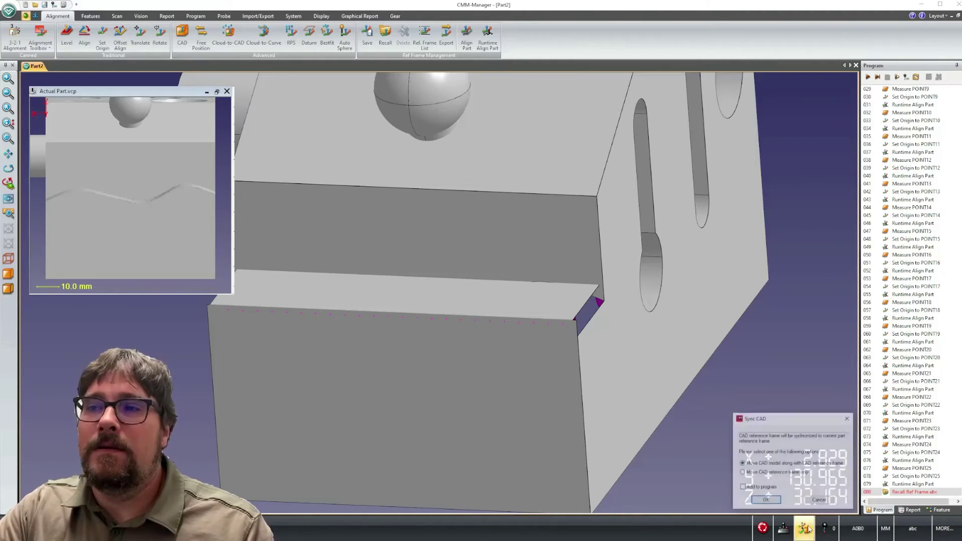
left_click(765, 500)
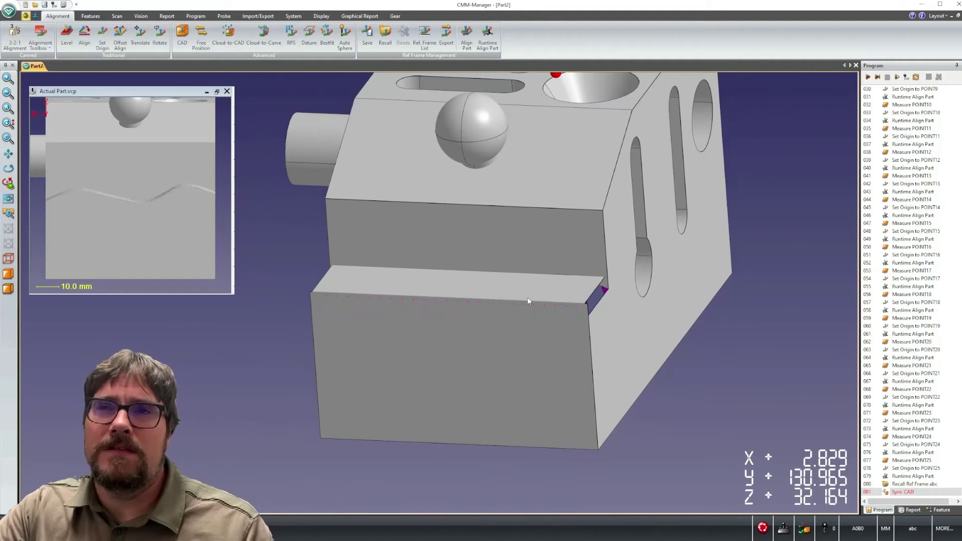
middle_click_drag(533, 286, 463, 315)
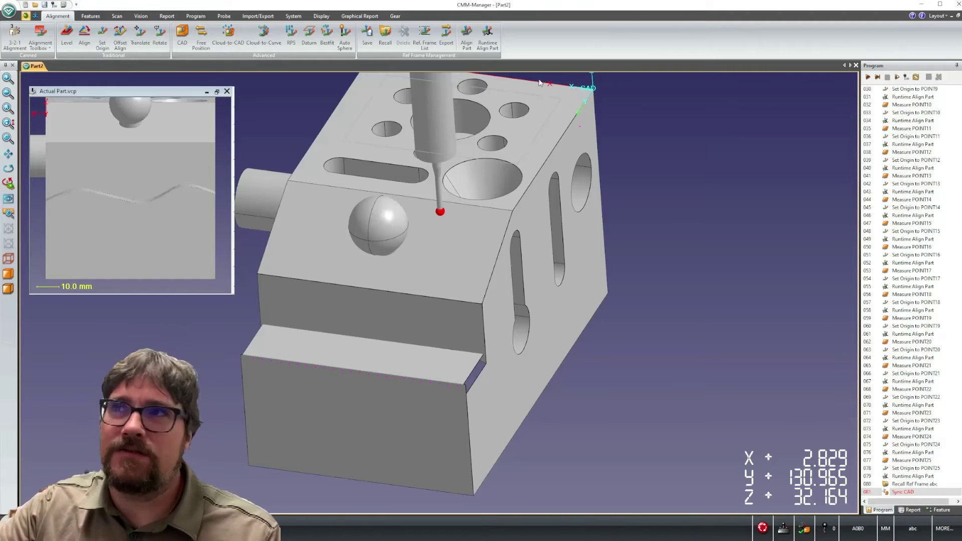
Run the program, accepting the serial number prompt and skipping manual alignment.
left_click(867, 78)
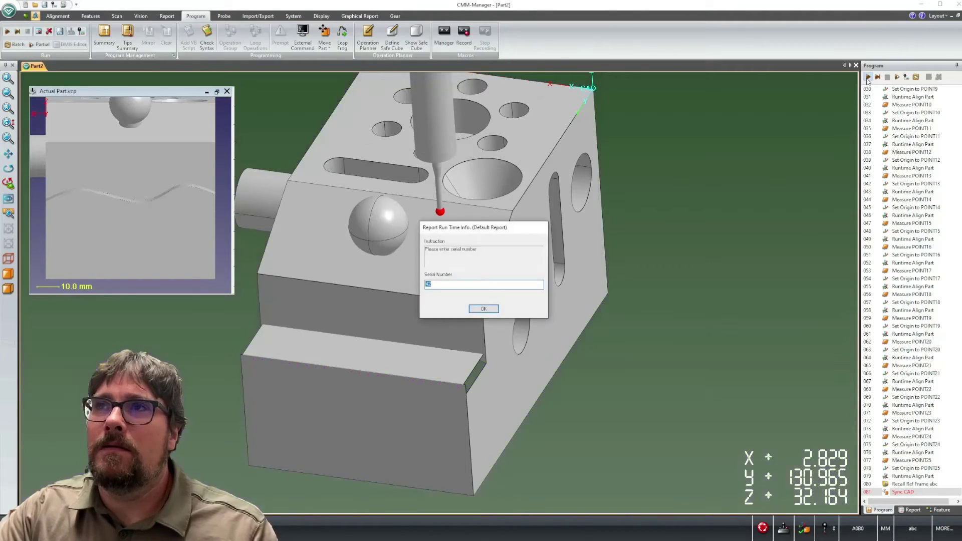
left_click(484, 308)
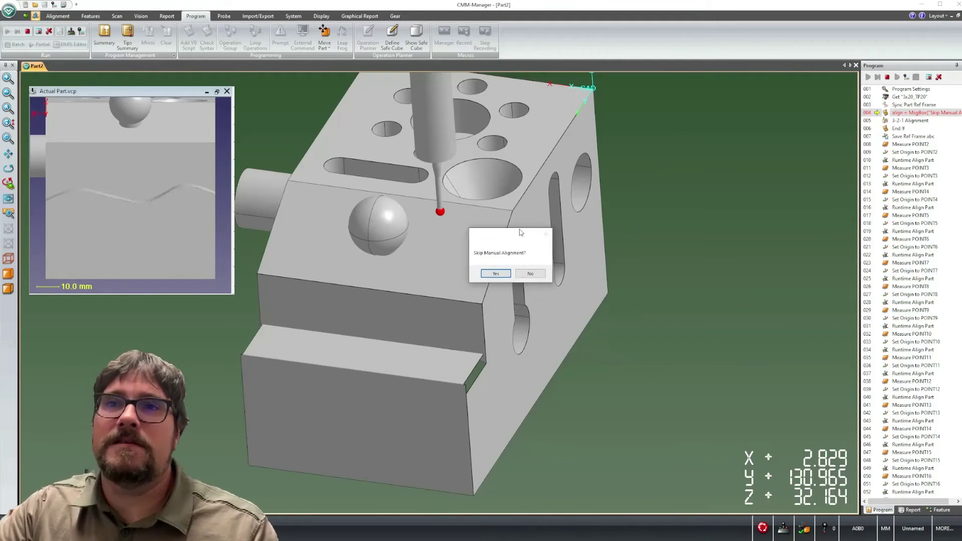
left_click(495, 273)
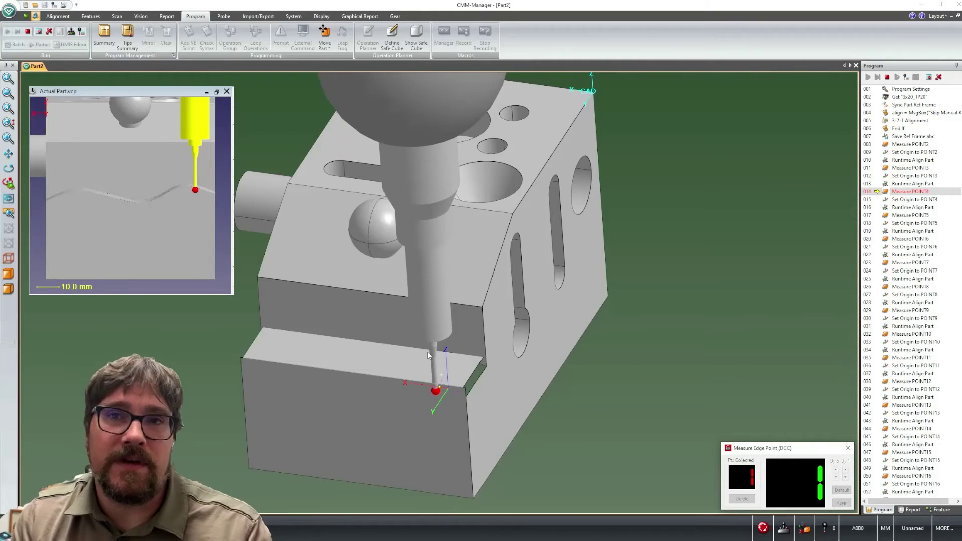
Orbit the view to watch the probe measuring points along the warped edge.
middle_click_drag(453, 329, 512, 324)
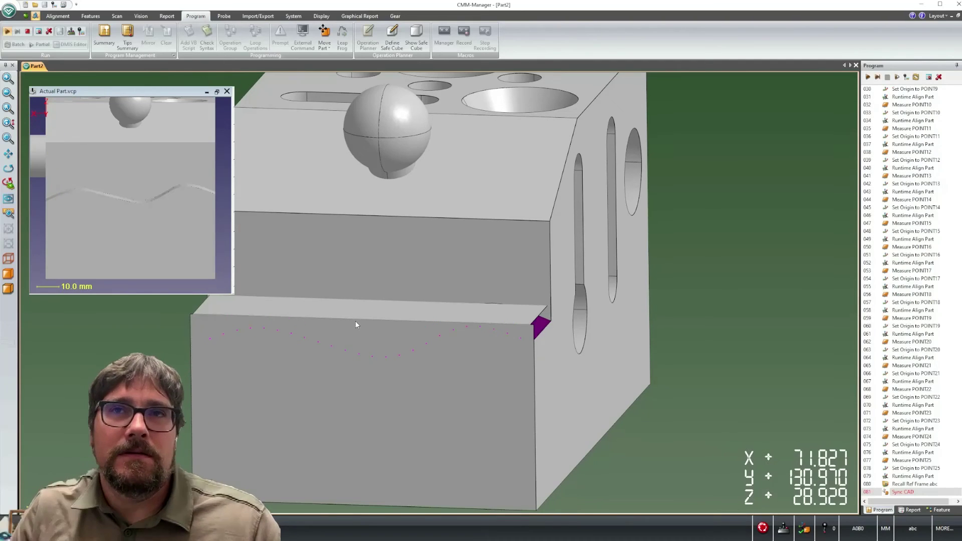
middle_click_drag(353, 254, 425, 260)
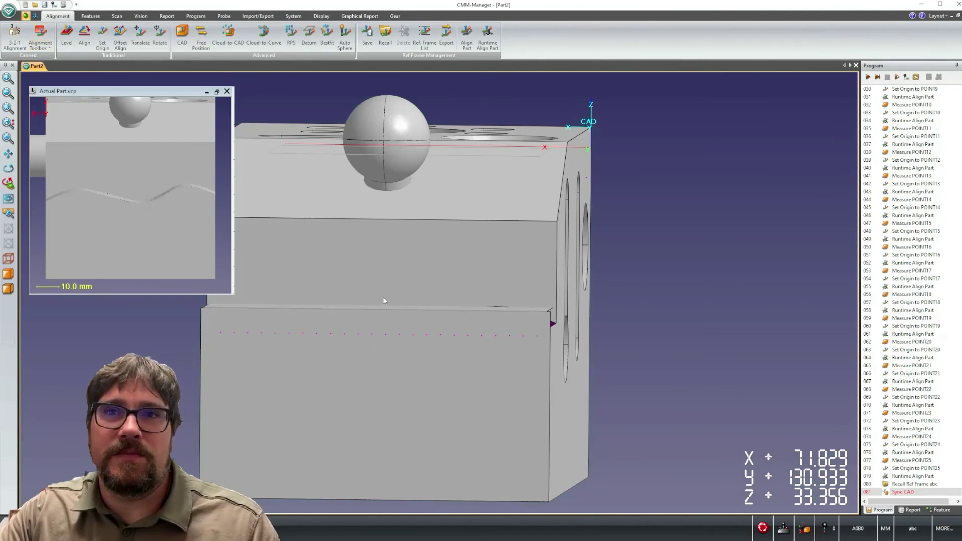
middle_click_drag(318, 342, 294, 332)
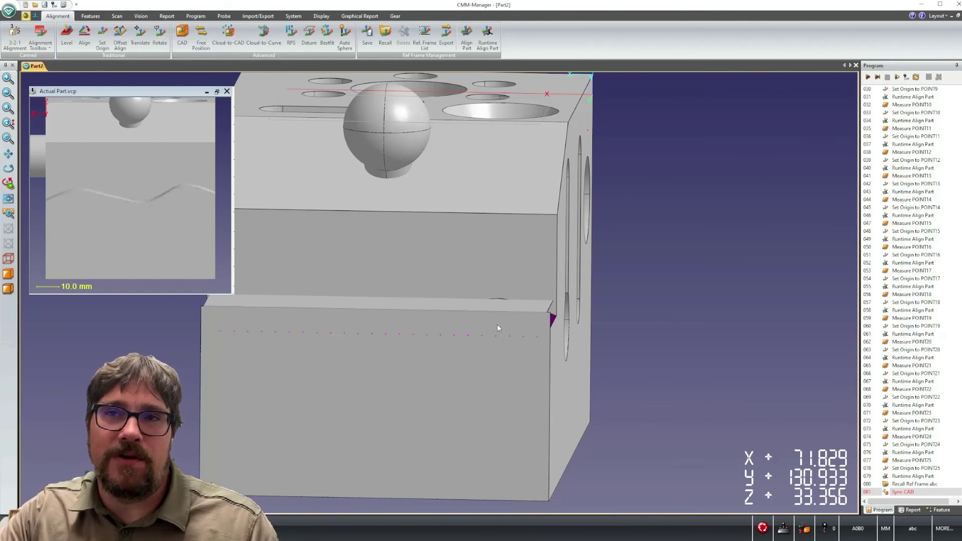
middle_click_drag(498, 328, 456, 329)
scroll(469, 362, "down", 3)
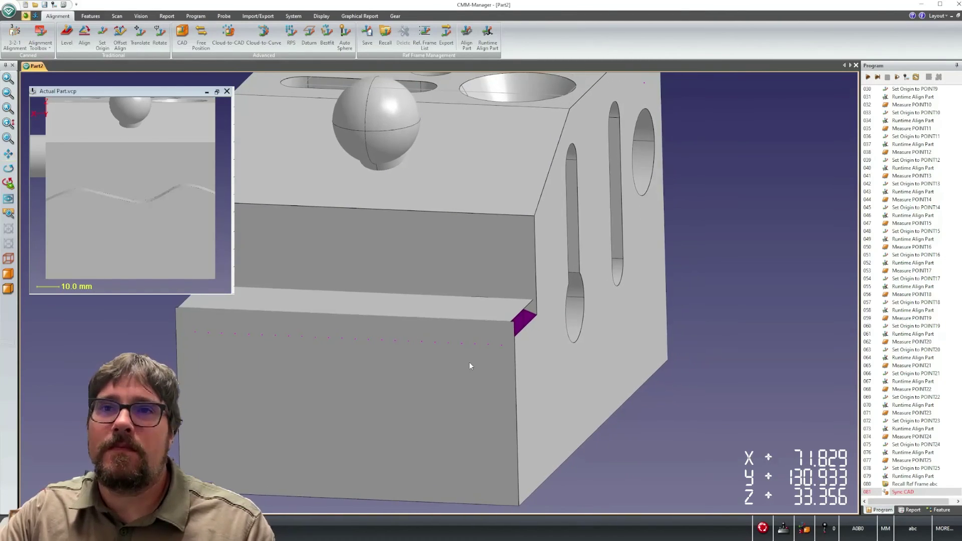